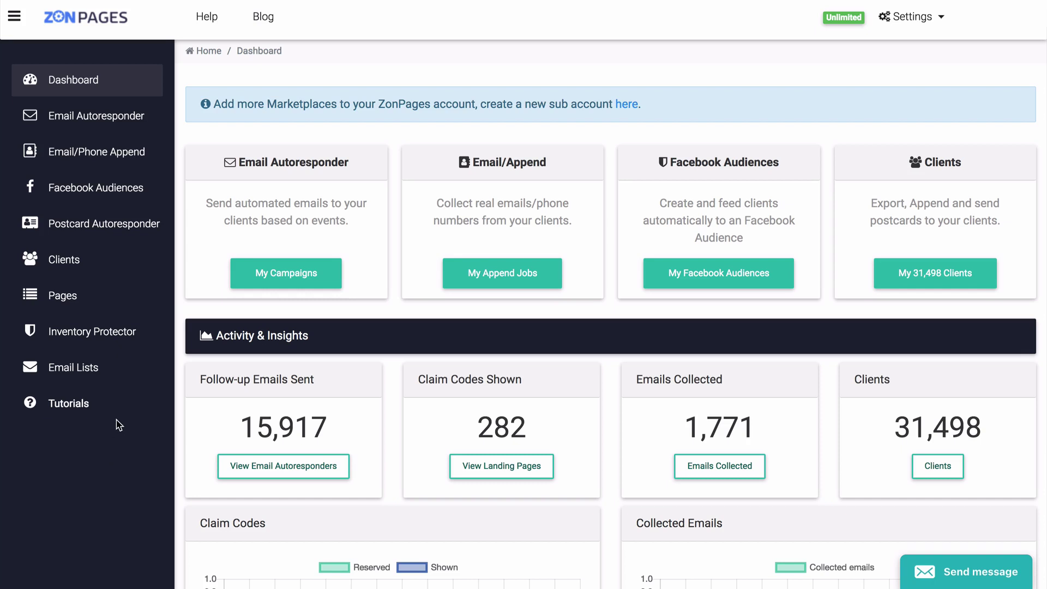
# Open Email Autoresponder settings and review the signature name, estimated-delivery and return-blacklist options.
pyautogui.click(115, 119)
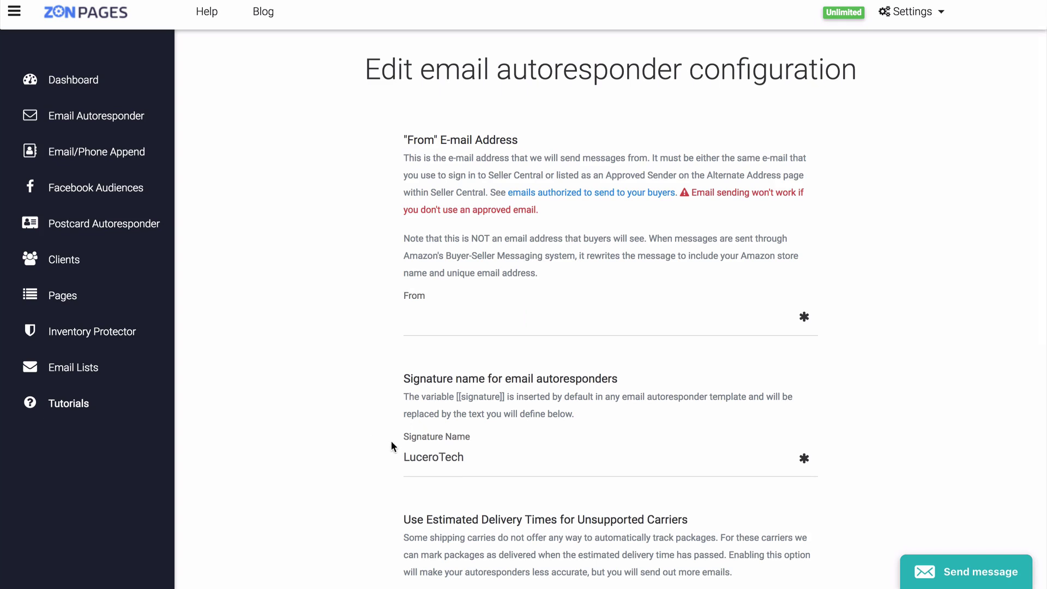
pyautogui.scroll(-5, 341, 446)
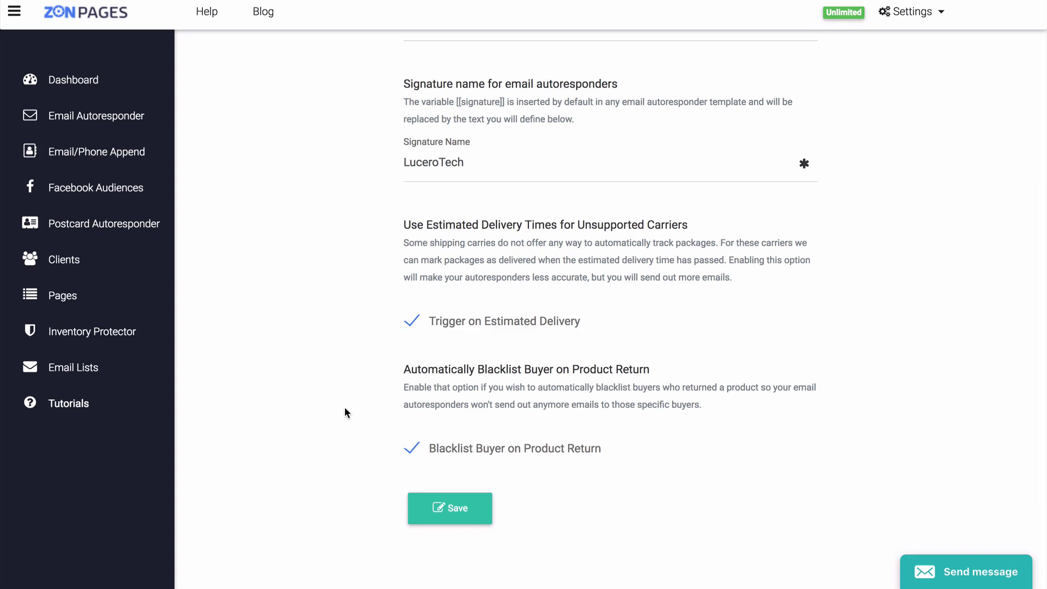
# Save the autoresponder configuration and start a new email template from the gallery.
pyautogui.click(437, 506)
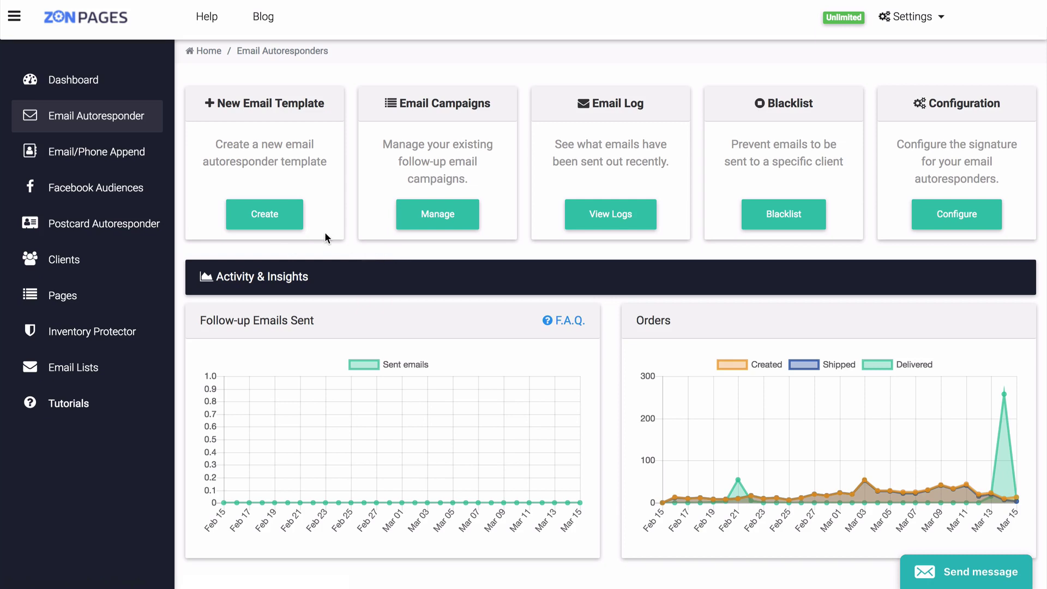
pyautogui.click(279, 220)
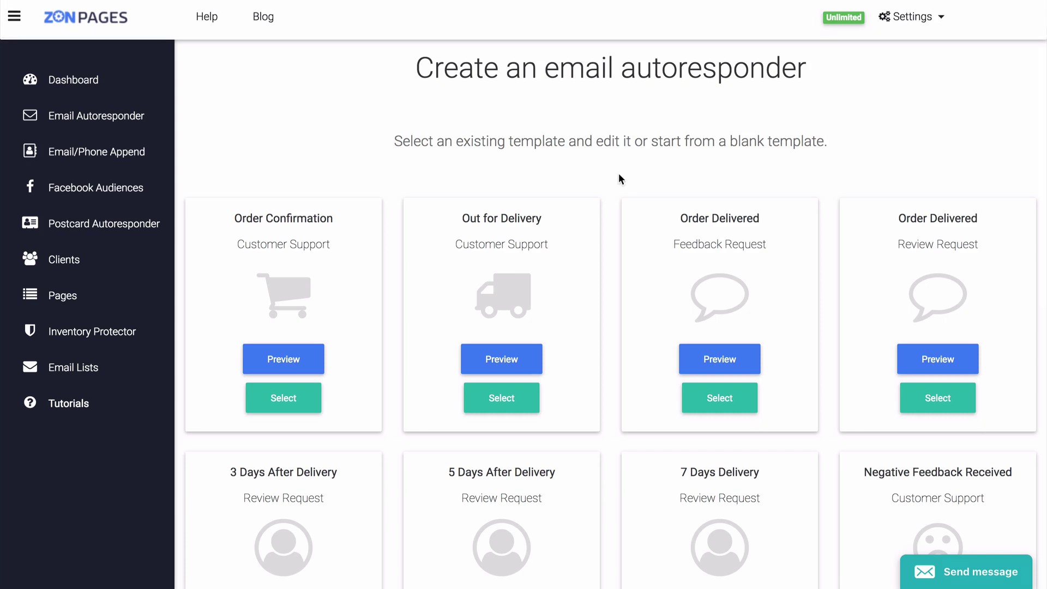
# Pick the Order Delivered / Feedback Request template for the new autoresponder.
pyautogui.click(711, 404)
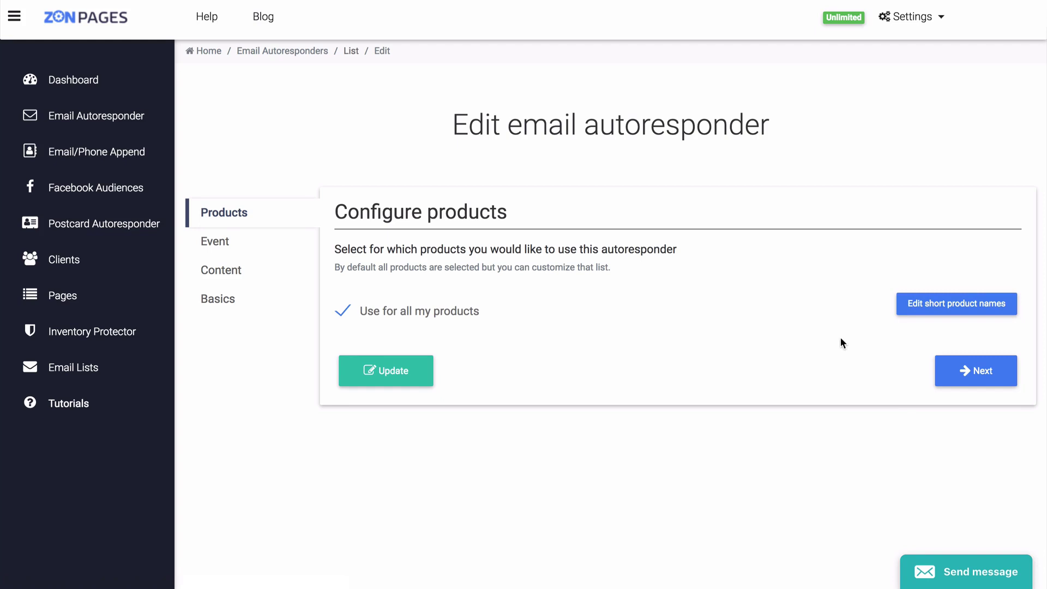
# Advance to Configure event and browse the order events in the 'after' list.
pyautogui.click(943, 370)
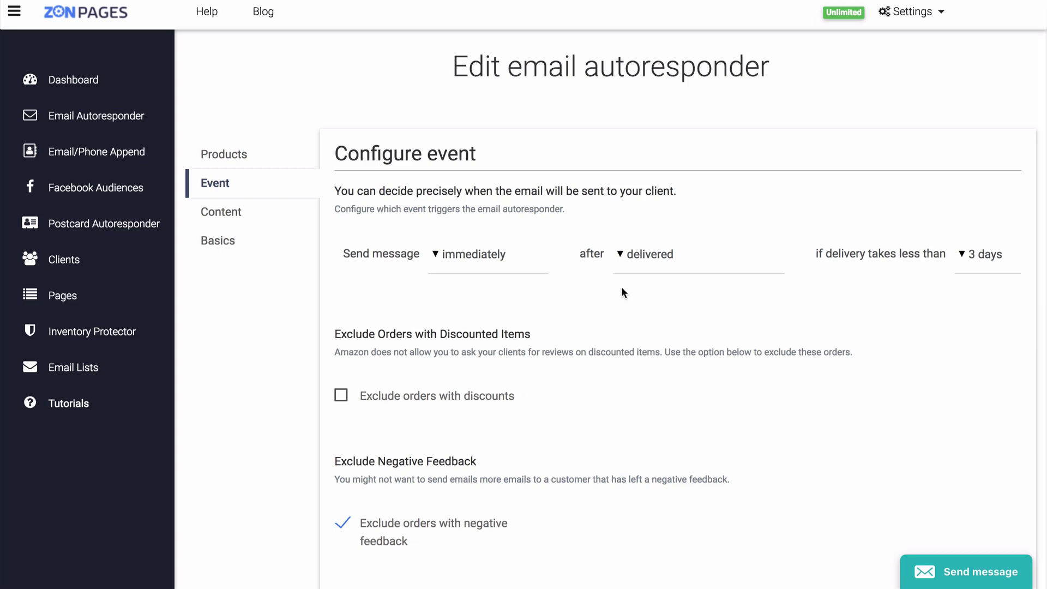
pyautogui.click(729, 264)
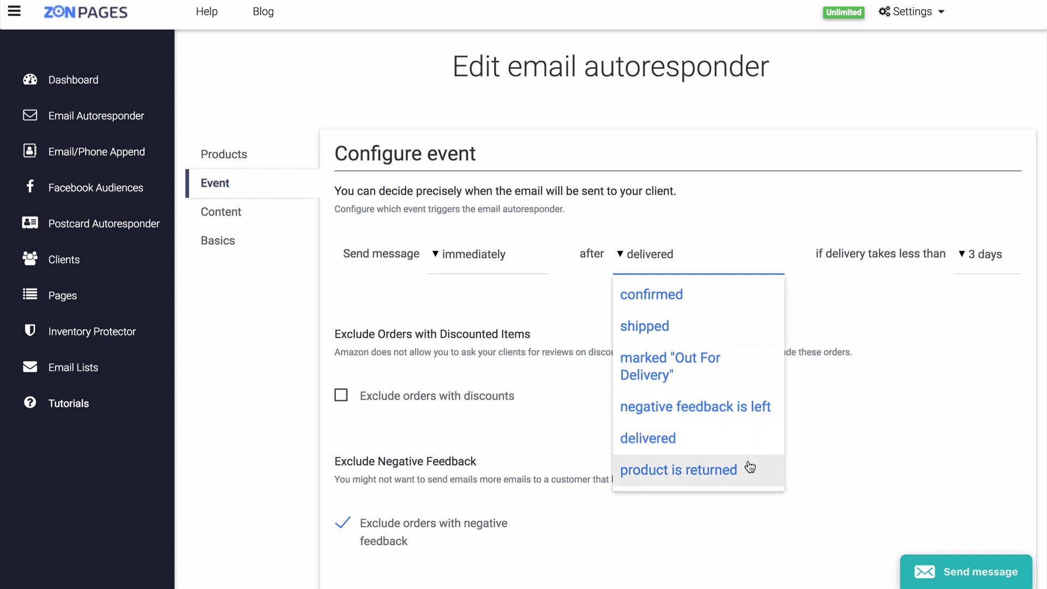
pyautogui.scroll(-2, 731, 430)
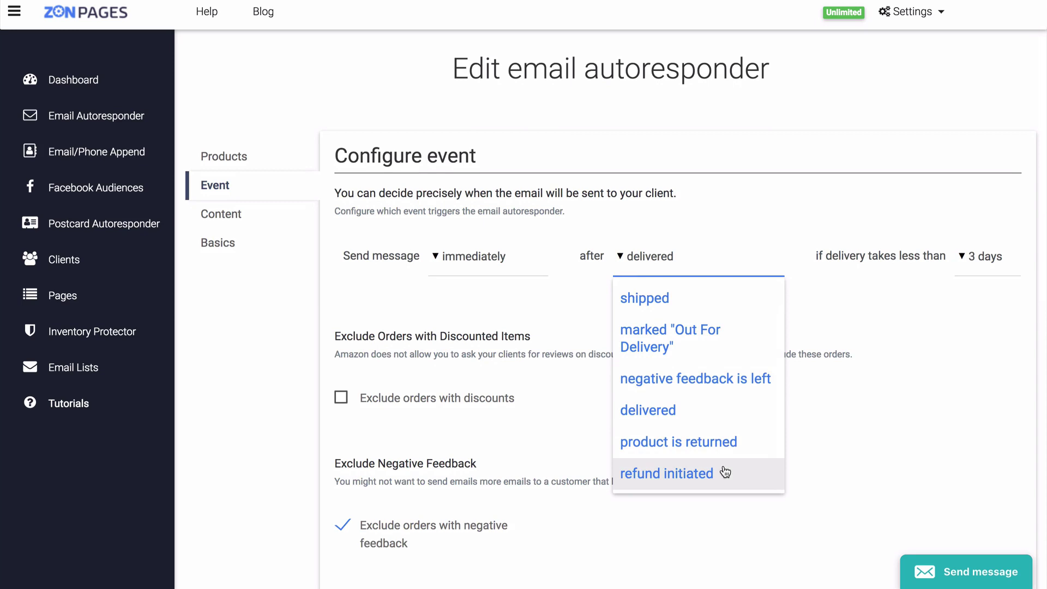
# Set the trigger to 'refund initiated' and continue to the email content step.
pyautogui.click(690, 472)
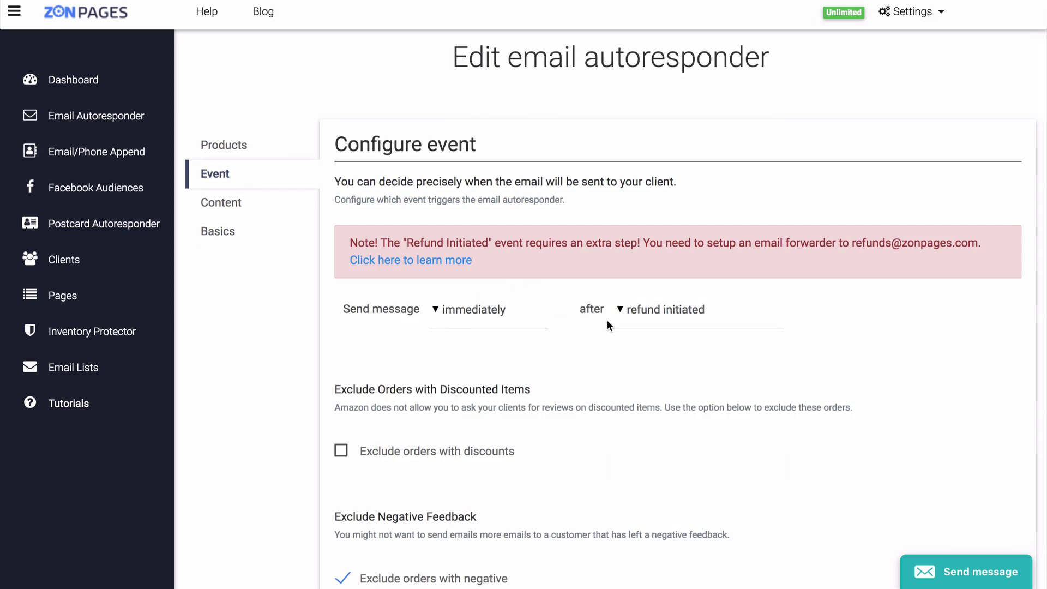
pyautogui.scroll(-2, 332, 441)
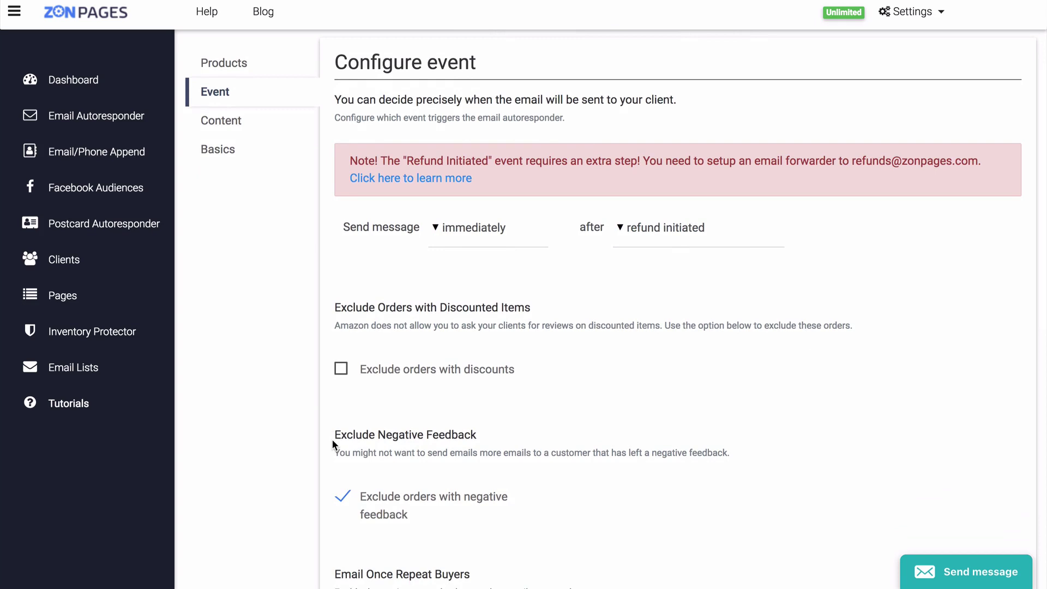
pyautogui.scroll(-4, 332, 439)
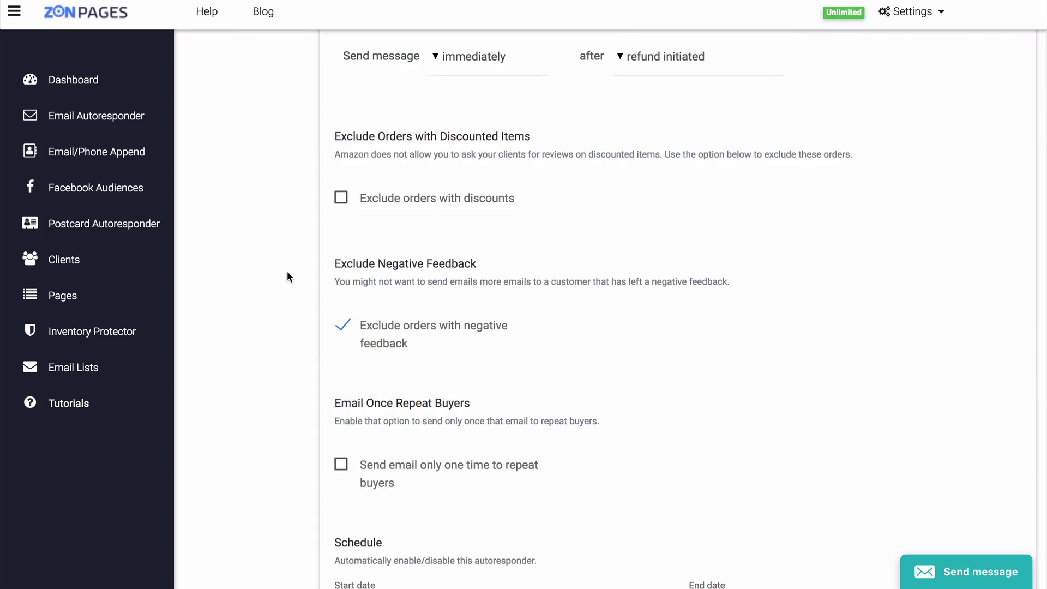
pyautogui.scroll(-3, 290, 364)
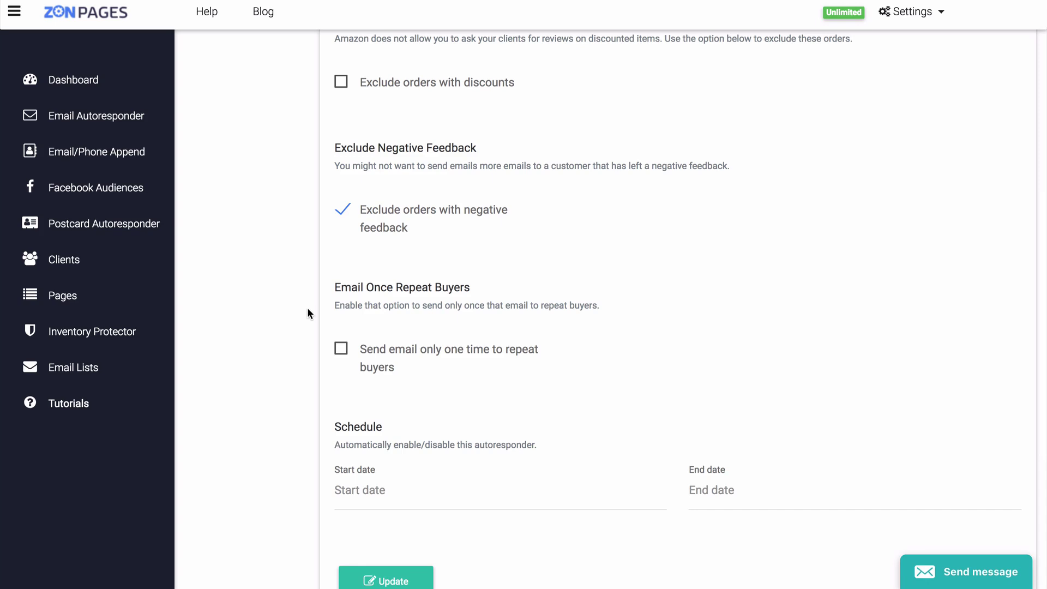
pyautogui.scroll(-2, 282, 363)
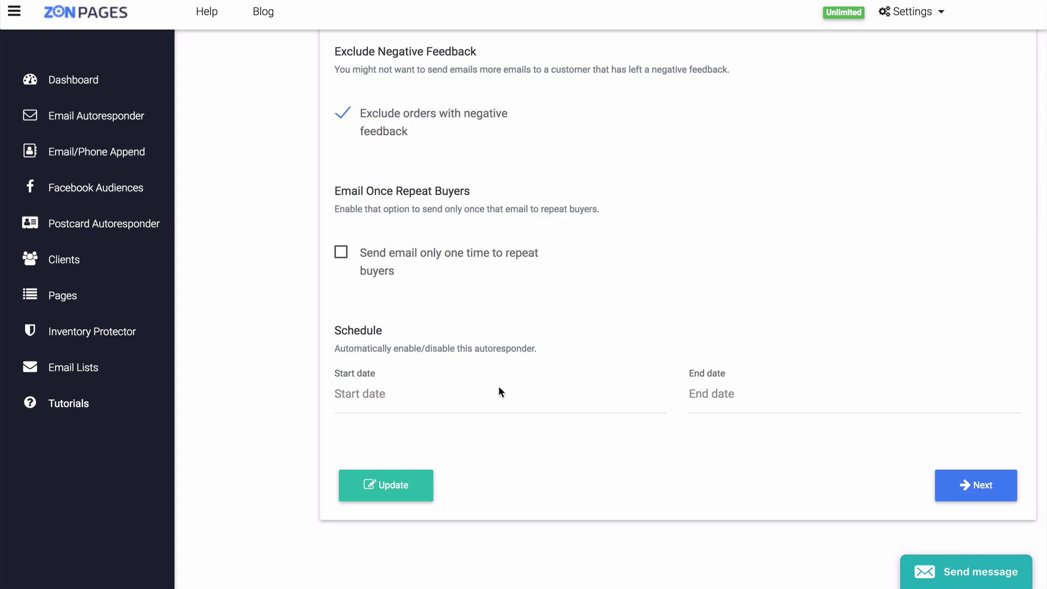
pyautogui.click(936, 483)
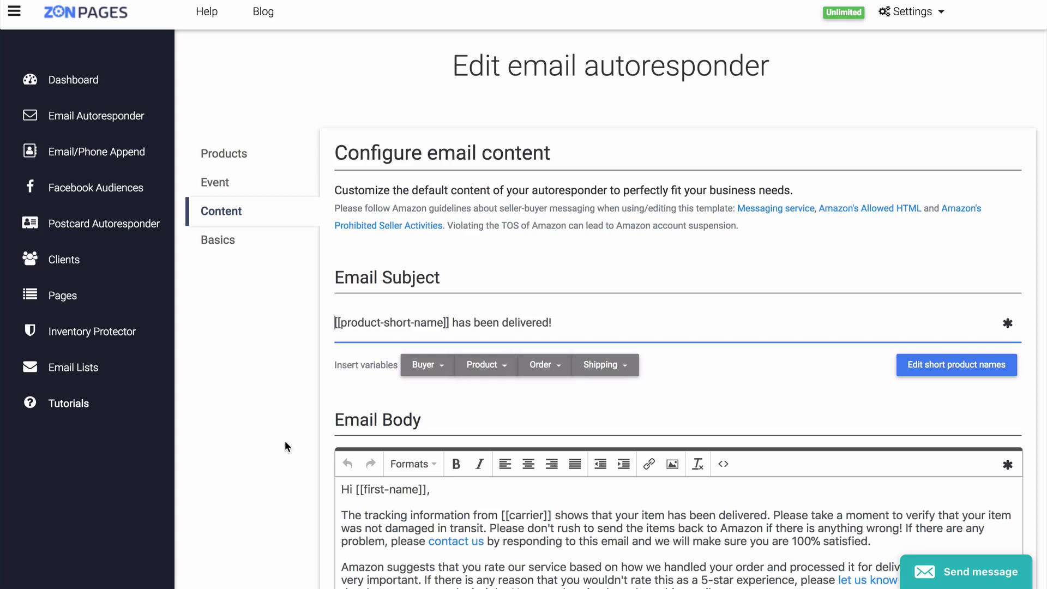
pyautogui.scroll(-1, 283, 489)
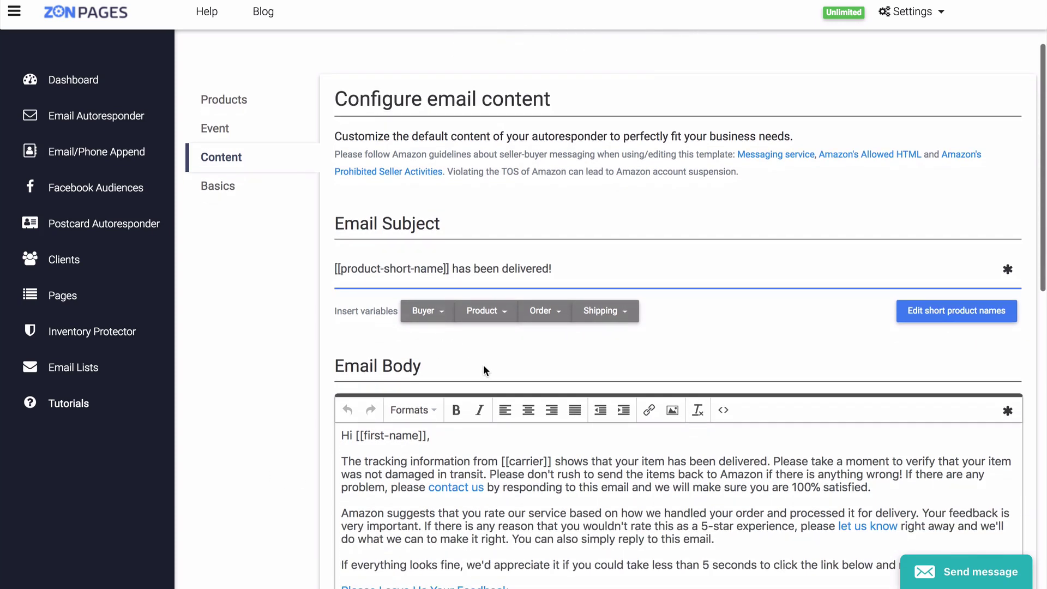
pyautogui.scroll(-1, 499, 378)
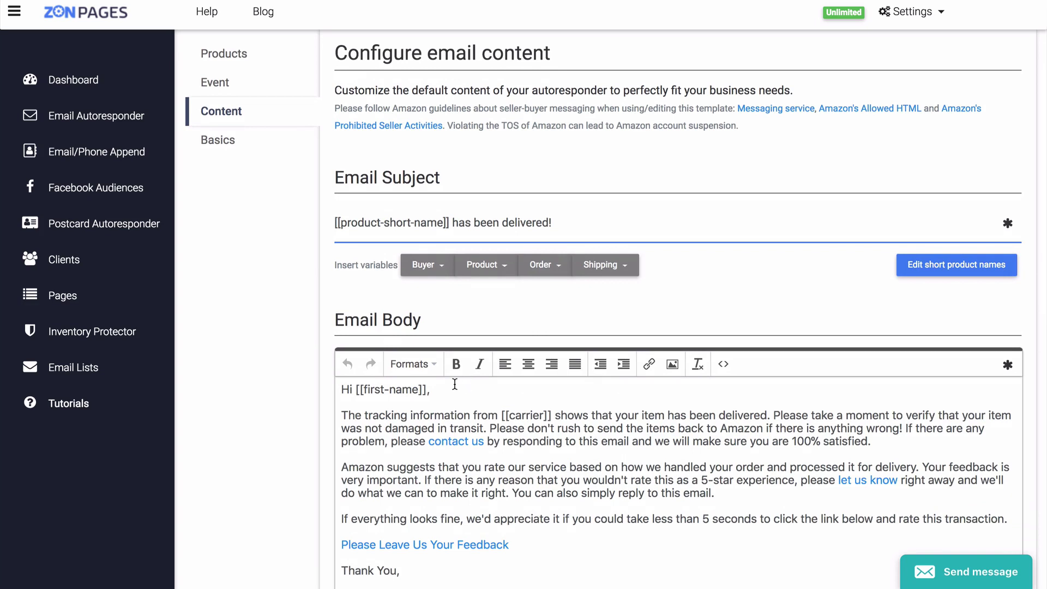
pyautogui.scroll(-1, 455, 385)
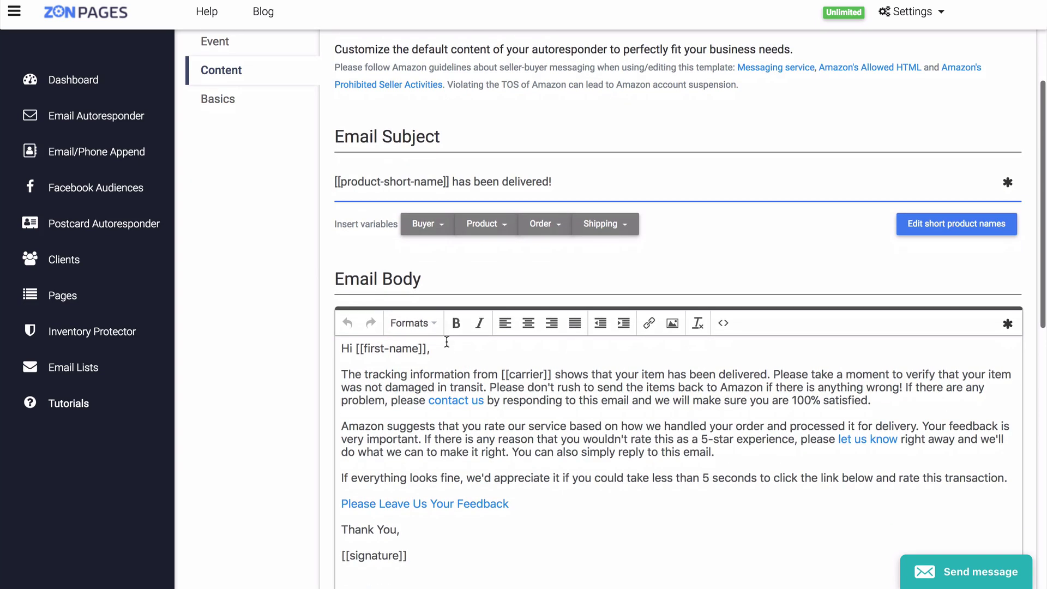
pyautogui.click(434, 245)
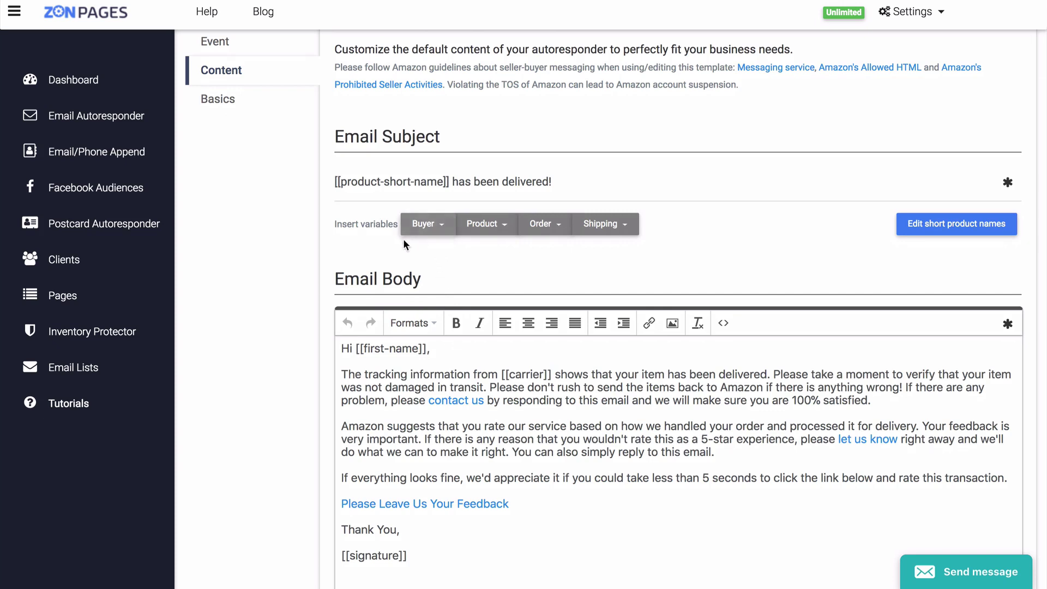
pyautogui.click(428, 224)
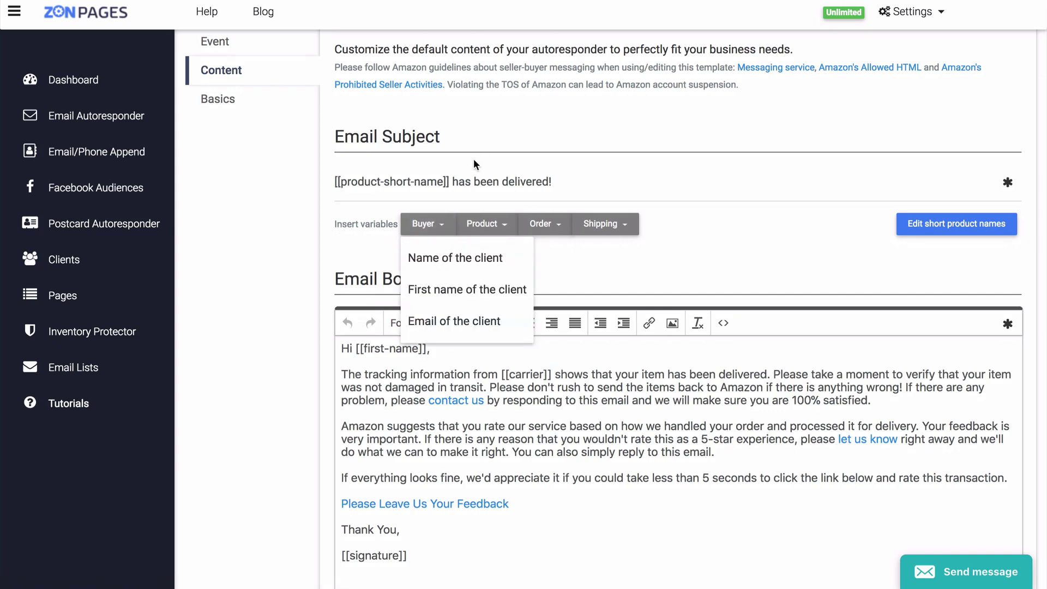
pyautogui.scroll(-1, 360, 274)
pyautogui.click(296, 316)
pyautogui.scroll(-1, 316, 359)
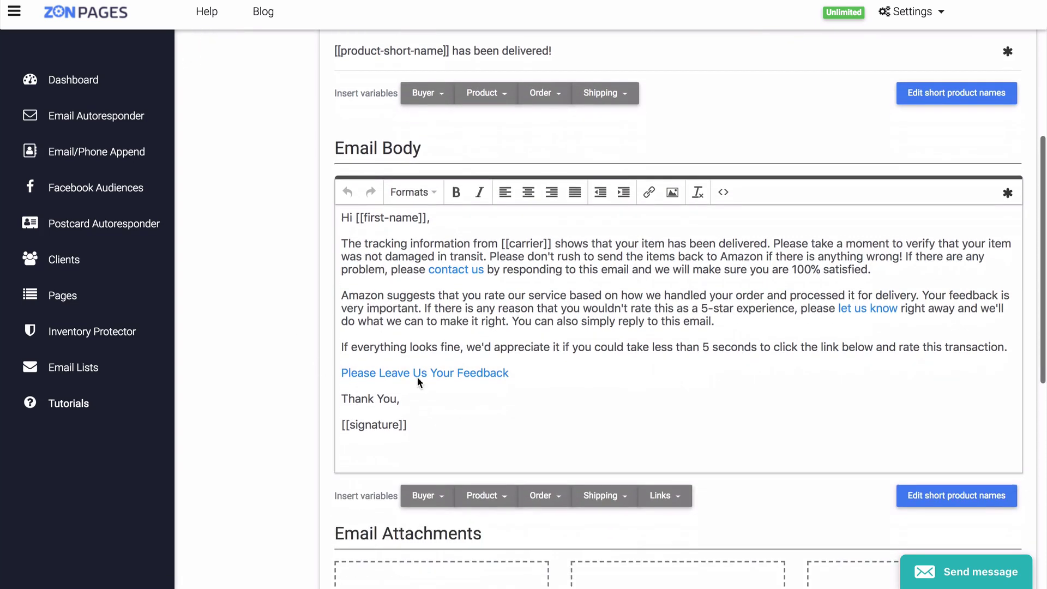
pyautogui.scroll(-1, 455, 416)
pyautogui.scroll(-2, 325, 442)
pyautogui.scroll(-1, 325, 442)
pyautogui.scroll(-1, 326, 434)
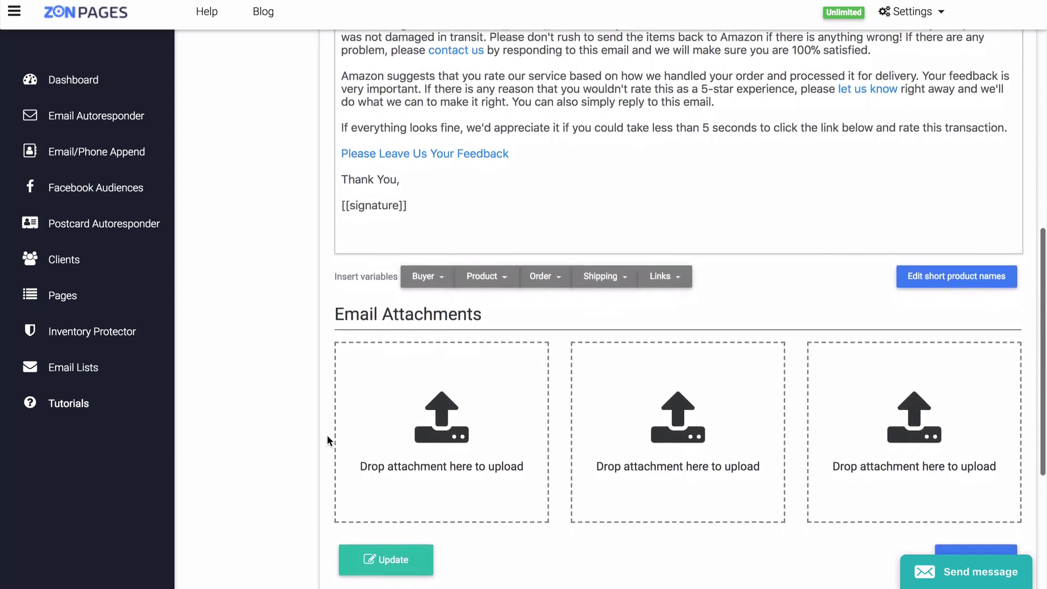
pyautogui.scroll(-1, 358, 432)
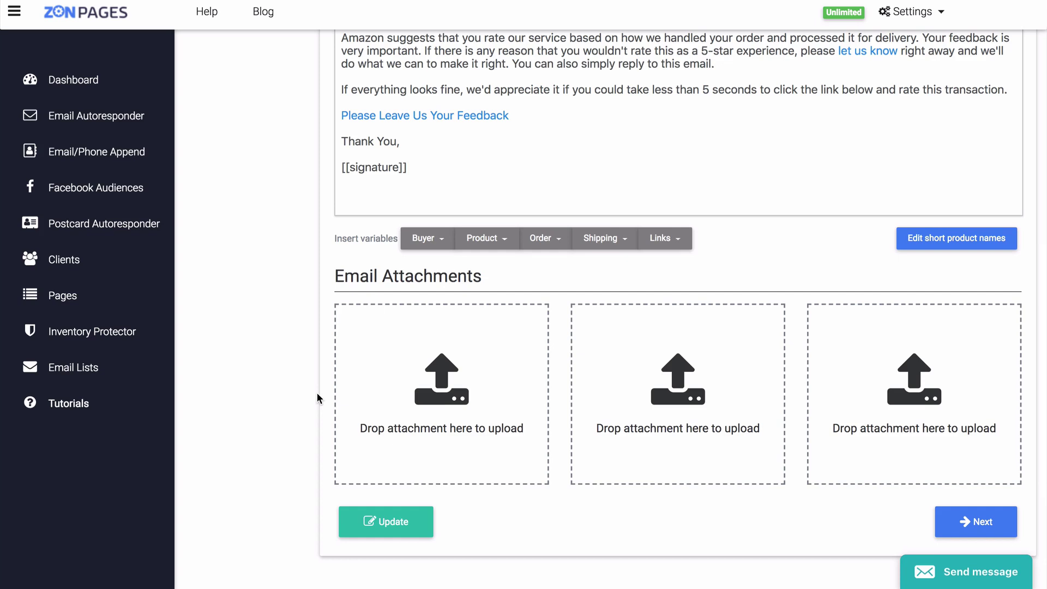
pyautogui.scroll(-2, 573, 493)
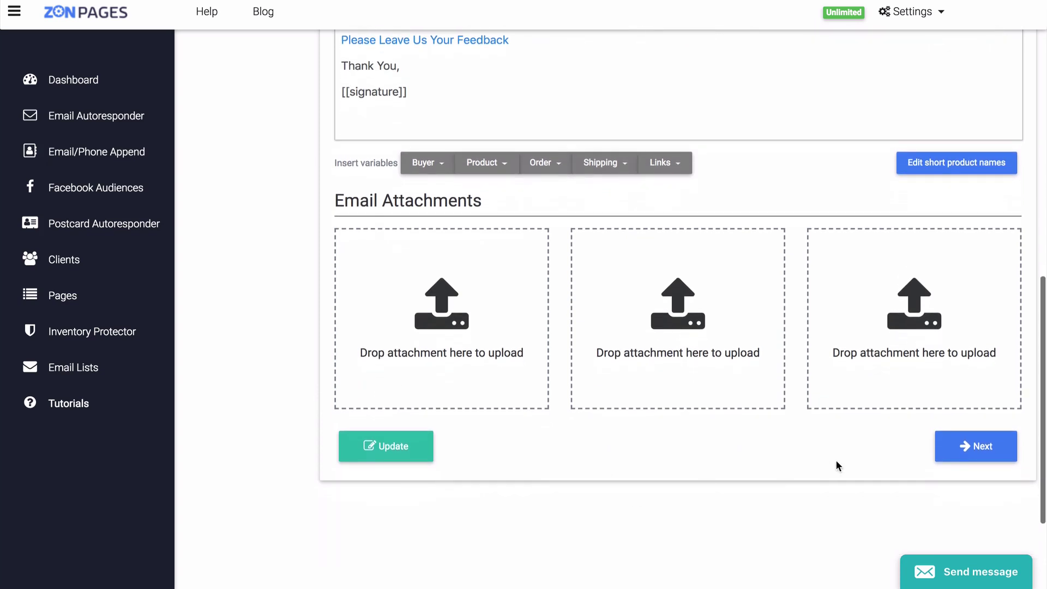
# Keep the name Order Delivered on the Basics step and save the autoresponder.
pyautogui.click(969, 446)
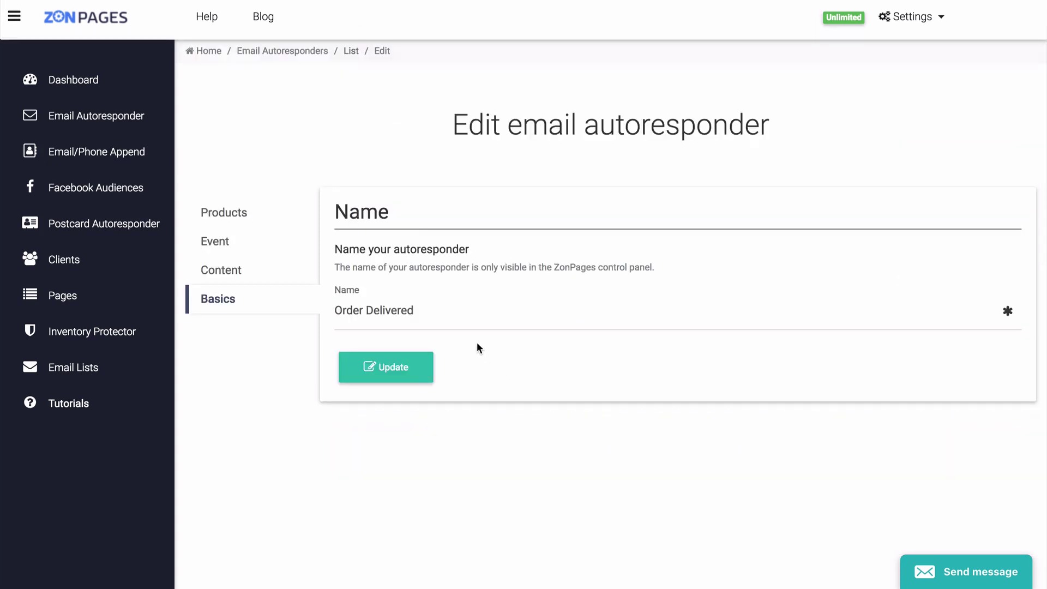
pyautogui.click(400, 366)
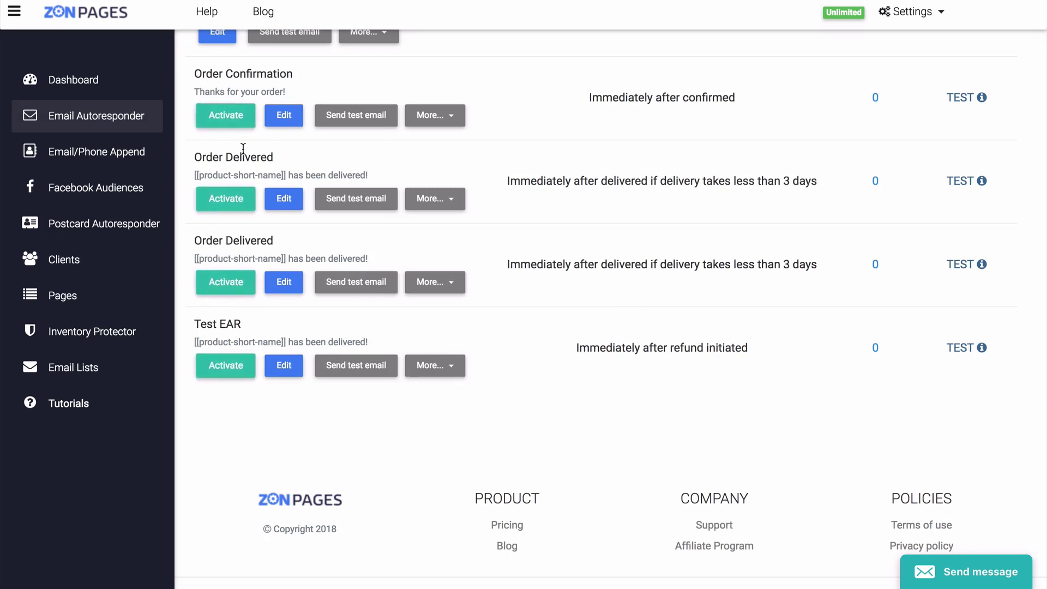
# Open the Email Campaigns list from the dashboard and scroll down to Test EAR.
pyautogui.click(92, 116)
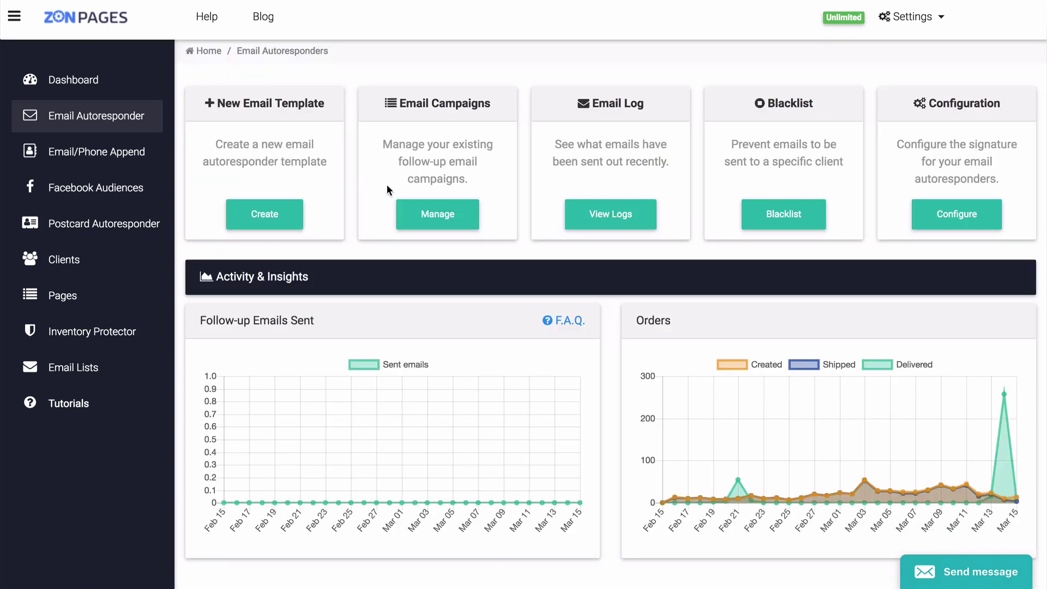
pyautogui.click(428, 217)
pyautogui.scroll(-2, 518, 408)
pyautogui.scroll(-10, 518, 409)
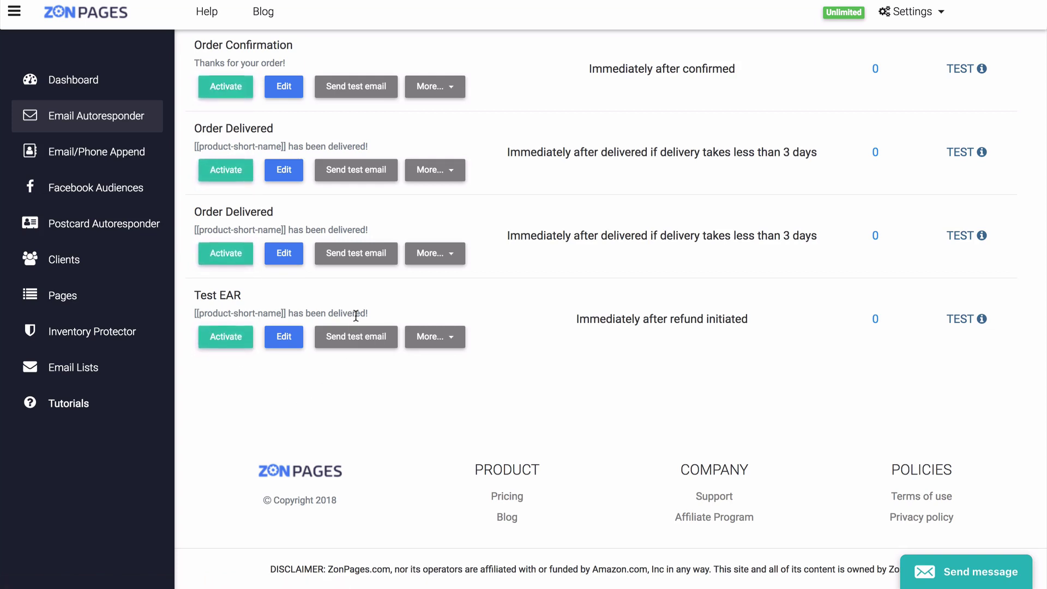
# Check Test EAR's More... actions (Activate, See log, Delete), then close the menu.
pyautogui.click(442, 339)
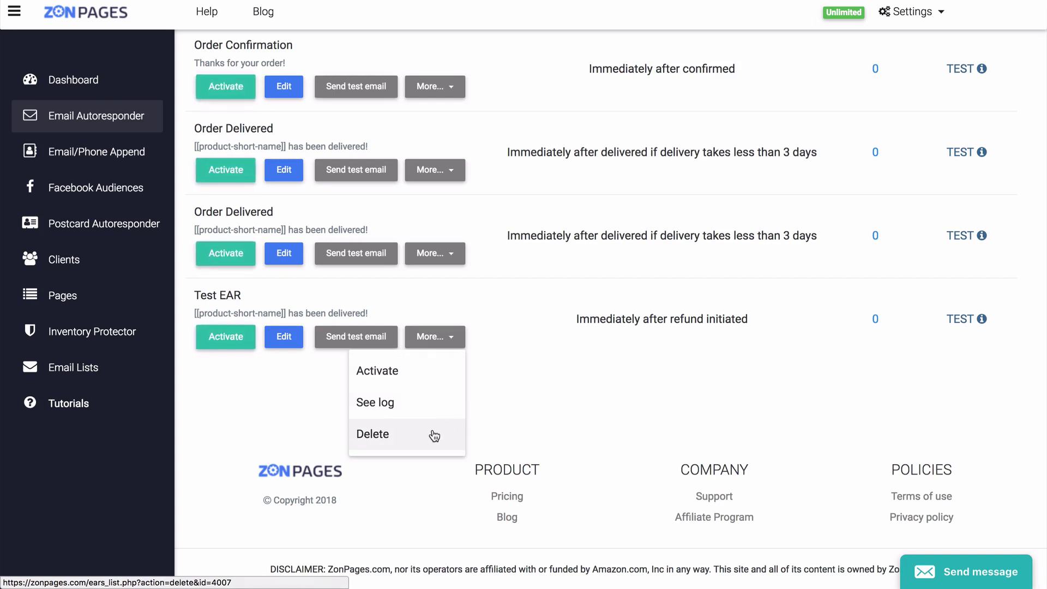
pyautogui.click(518, 343)
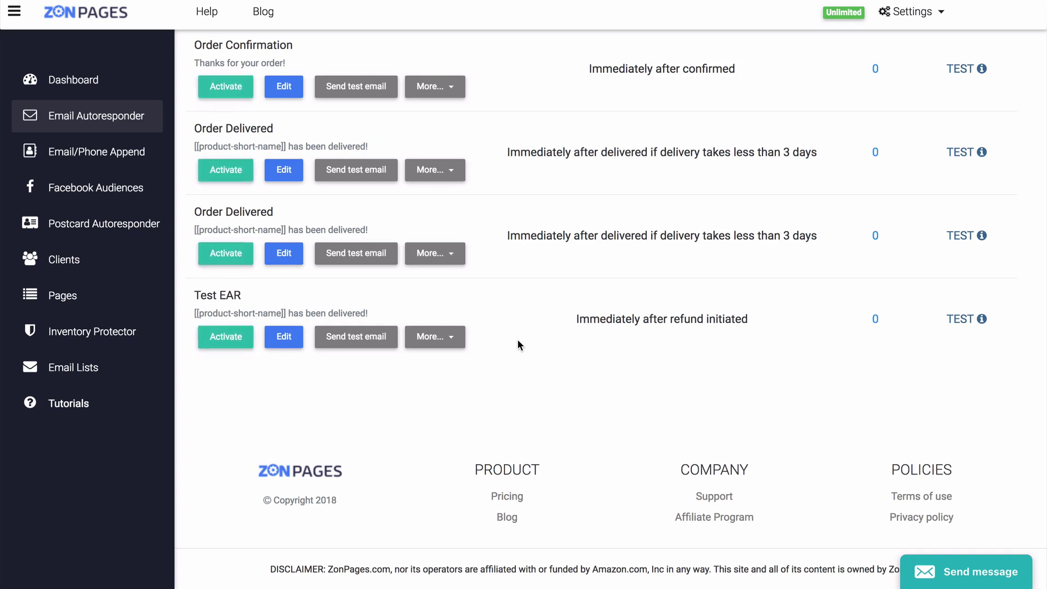
pyautogui.scroll(2, 517, 457)
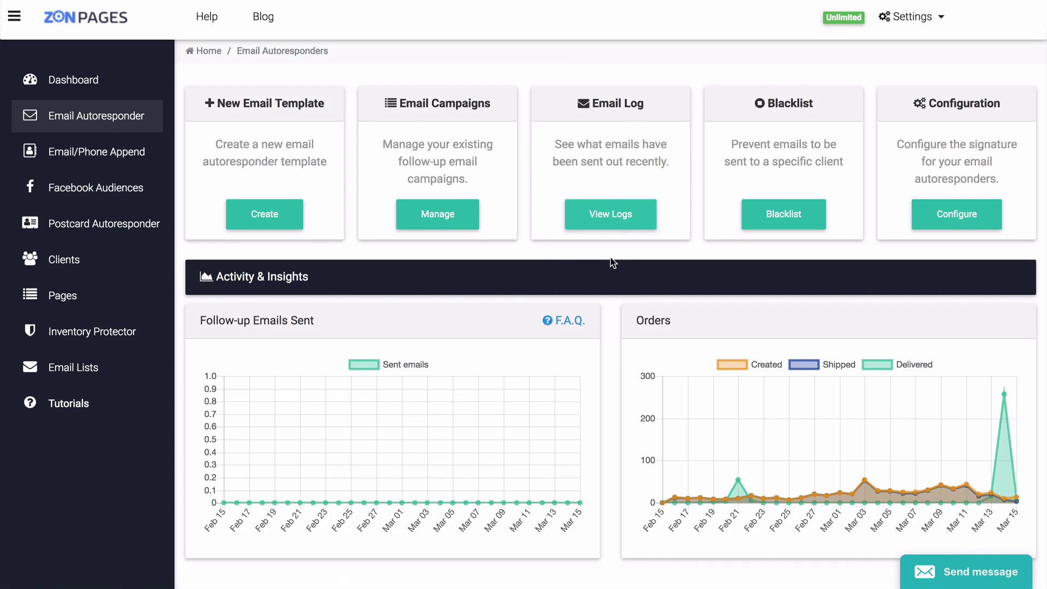
pyautogui.click(583, 232)
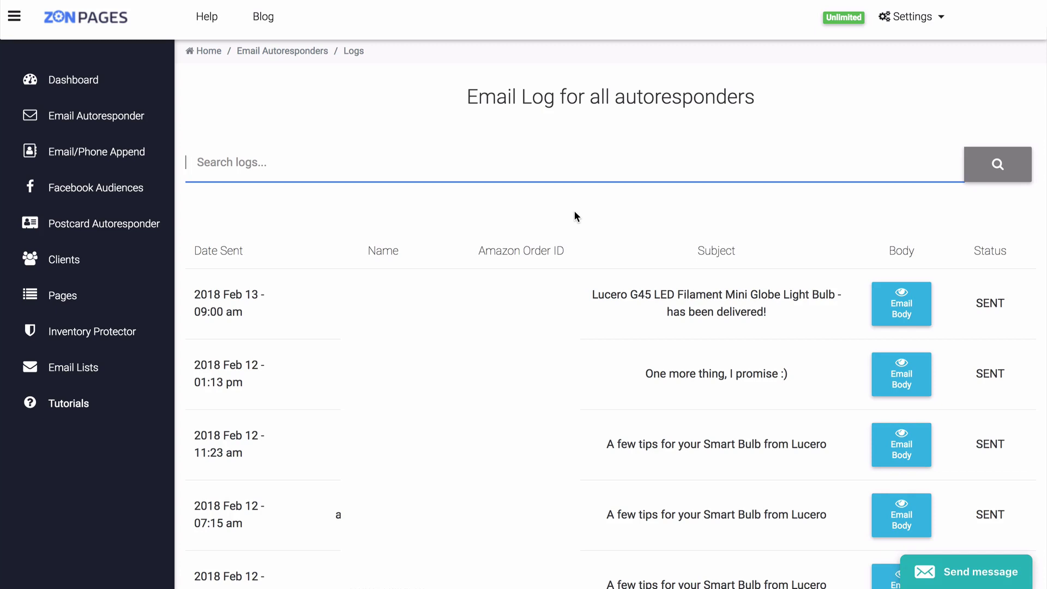
pyautogui.hotkey('alt', 'Left')
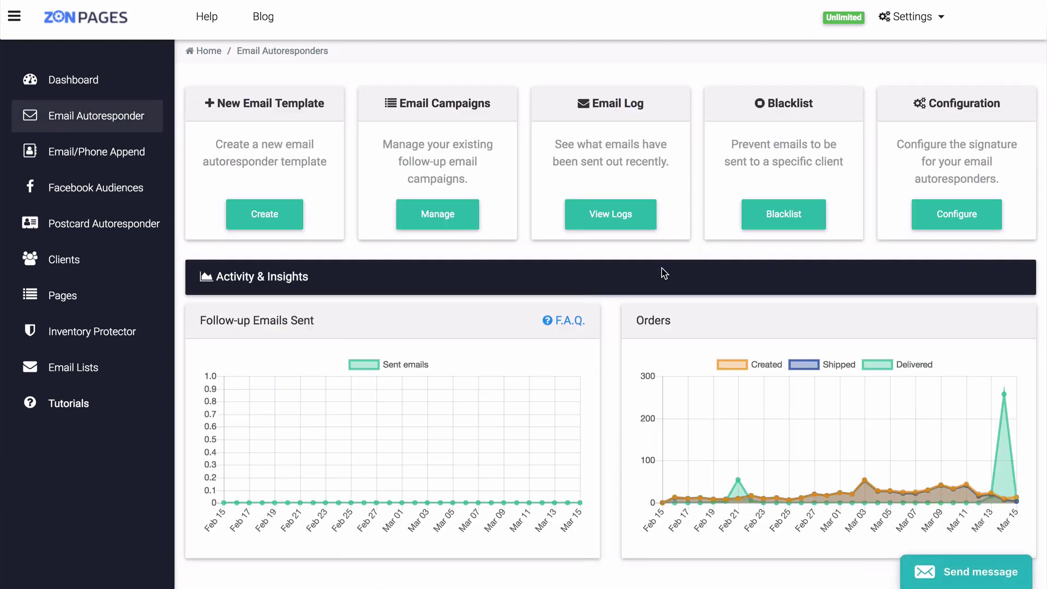
pyautogui.click(761, 227)
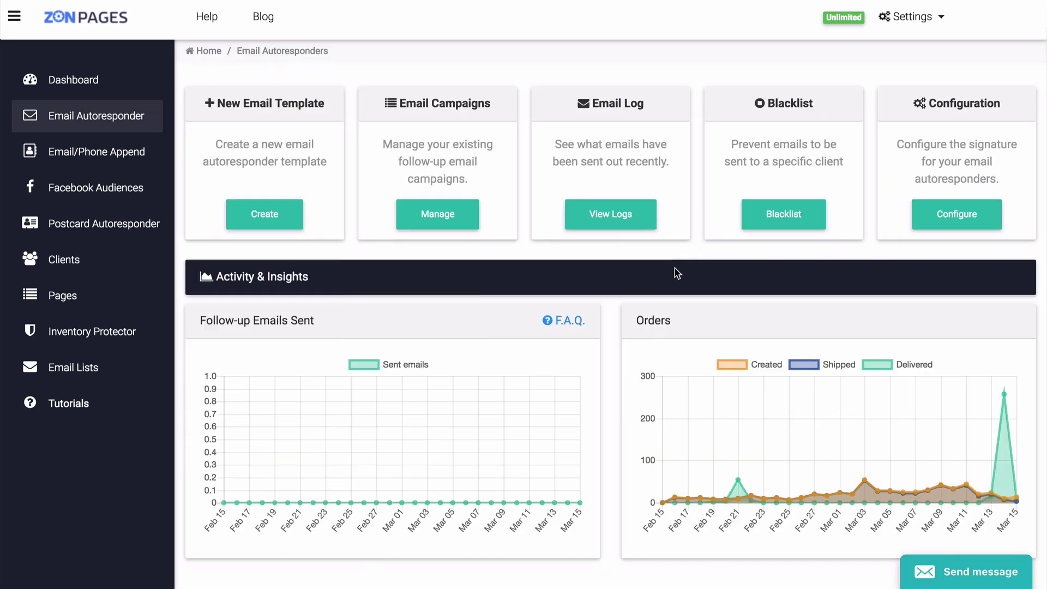
pyautogui.scroll(-3, 613, 299)
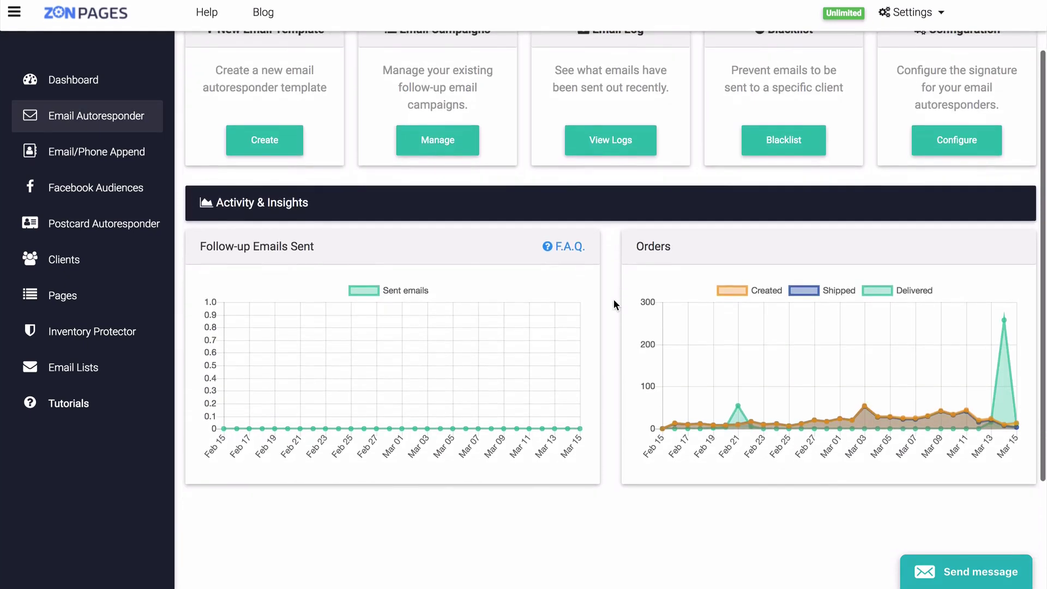
pyautogui.scroll(1, 613, 303)
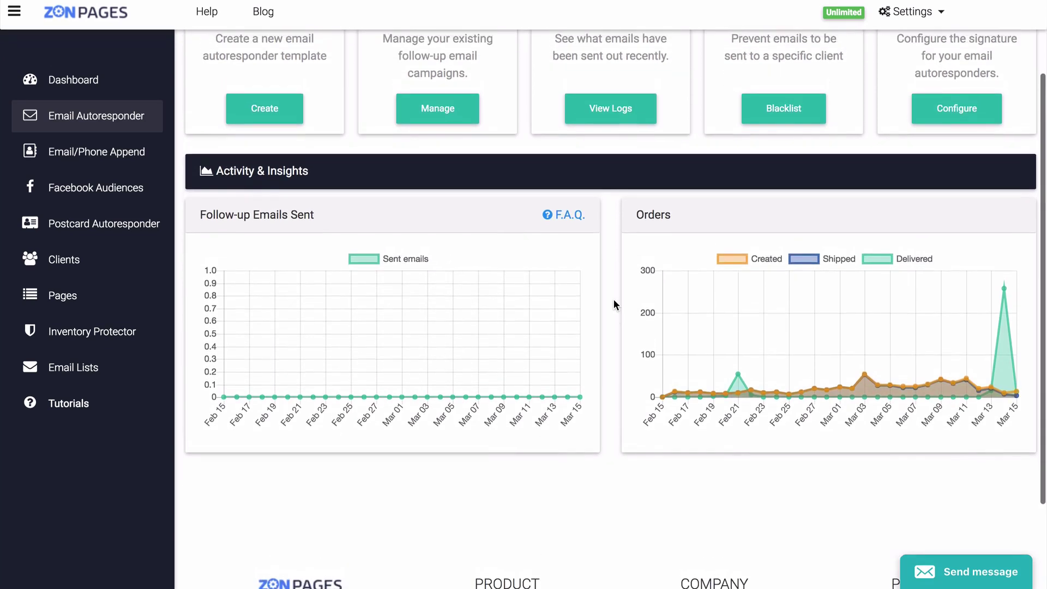